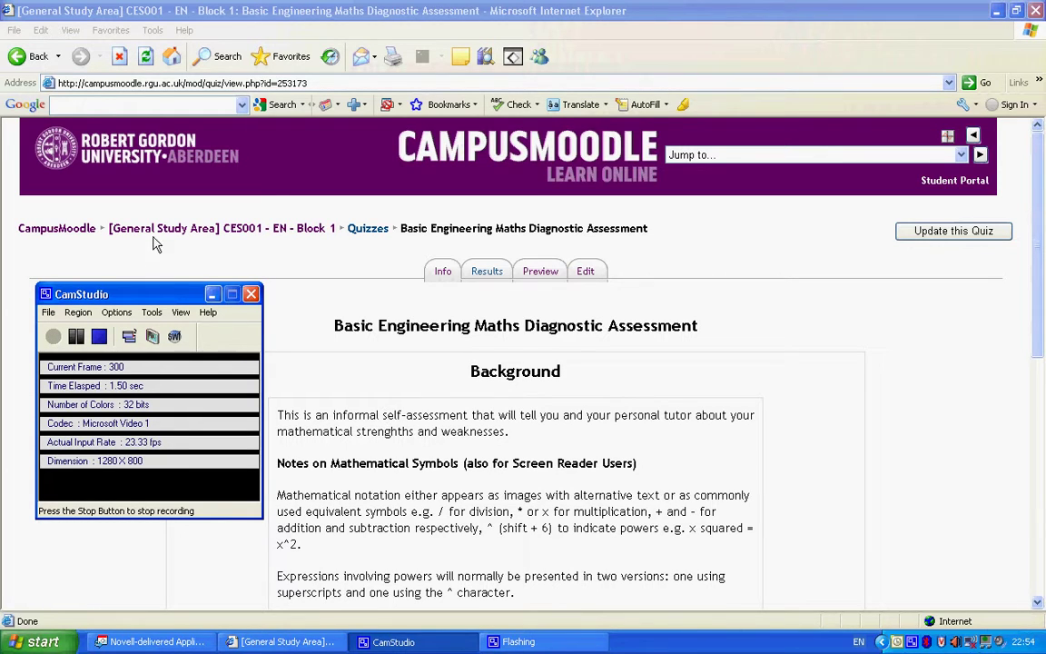
Hide CamStudio and scroll through the diagnostic assessment's Background notes and back up.
left_click(212, 293)
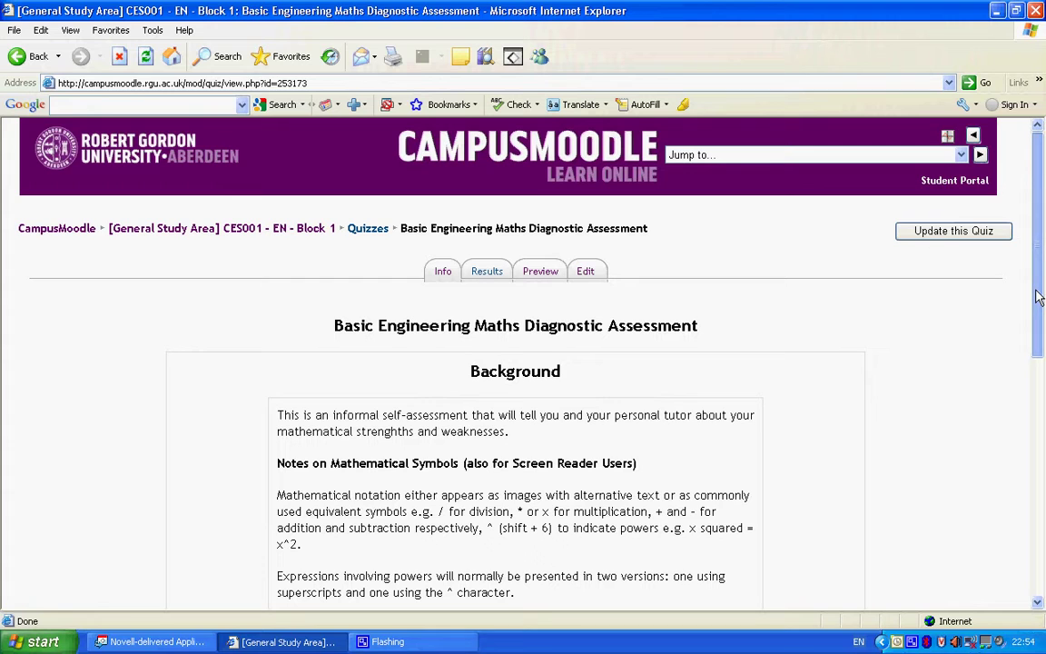
left_click_drag(1039, 297, 1032, 369)
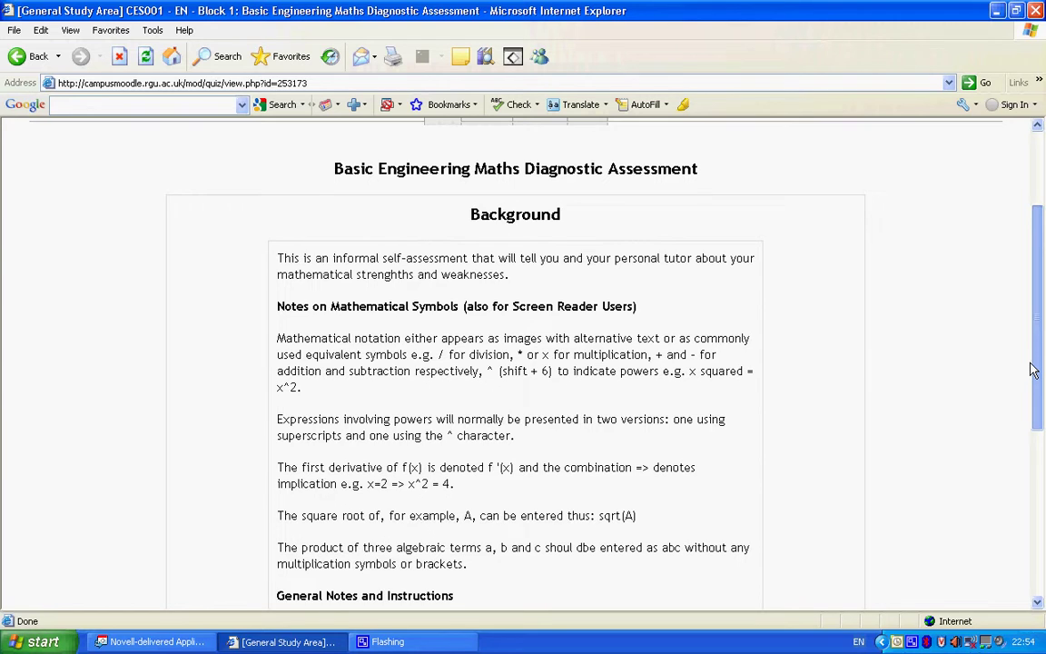
left_click_drag(1033, 369, 1033, 411)
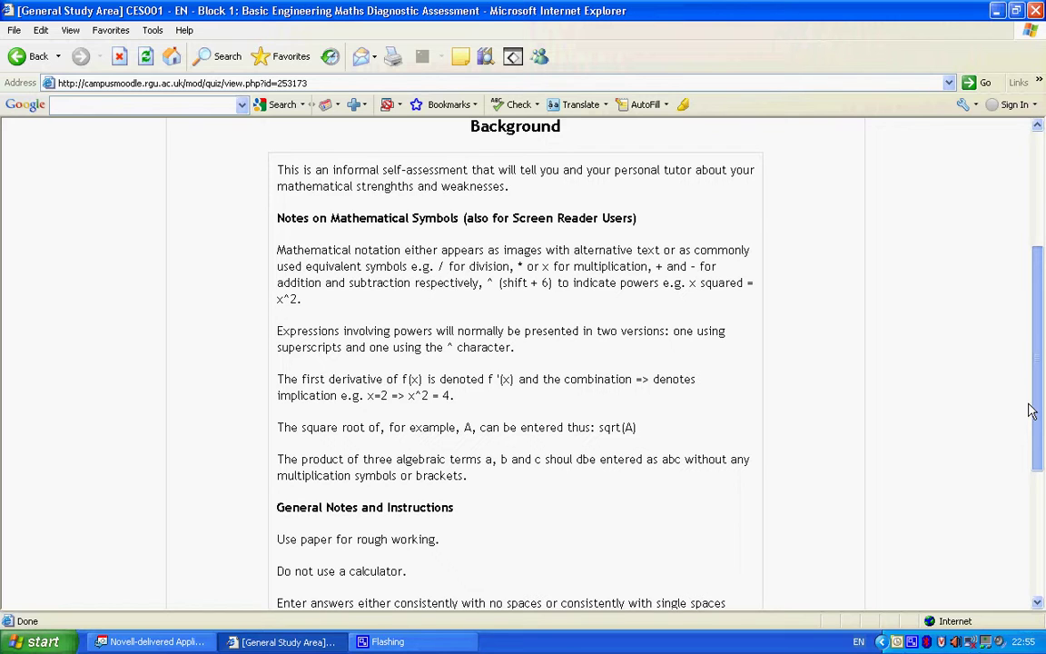
left_click_drag(1031, 410, 1043, 272)
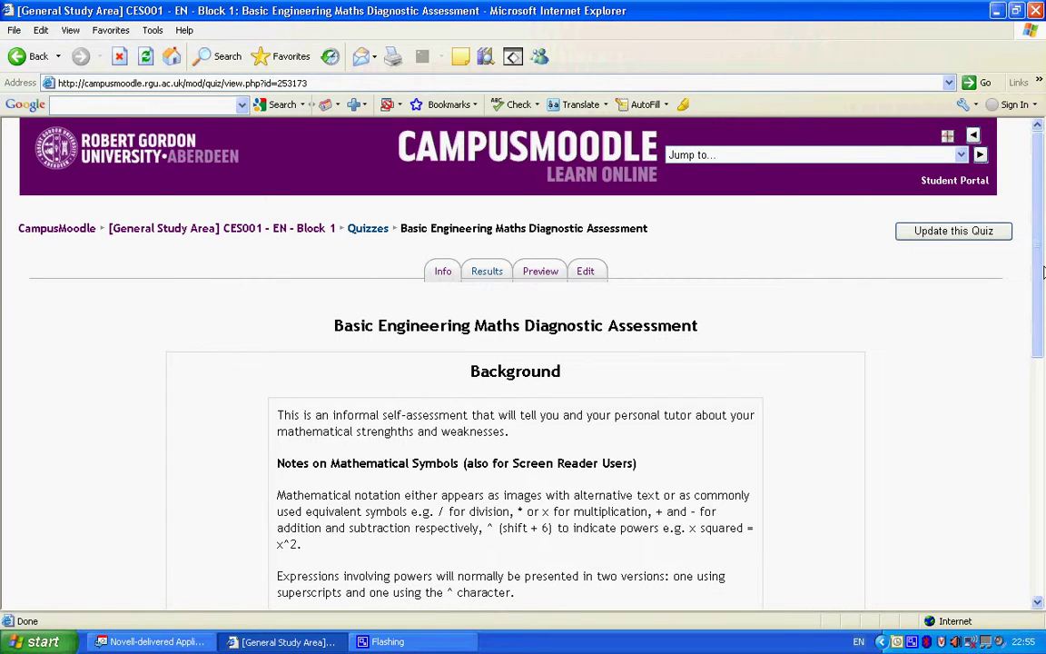
Start a quiz preview, answer question 4 with 2m+7, and scroll to the bottom.
left_click(539, 272)
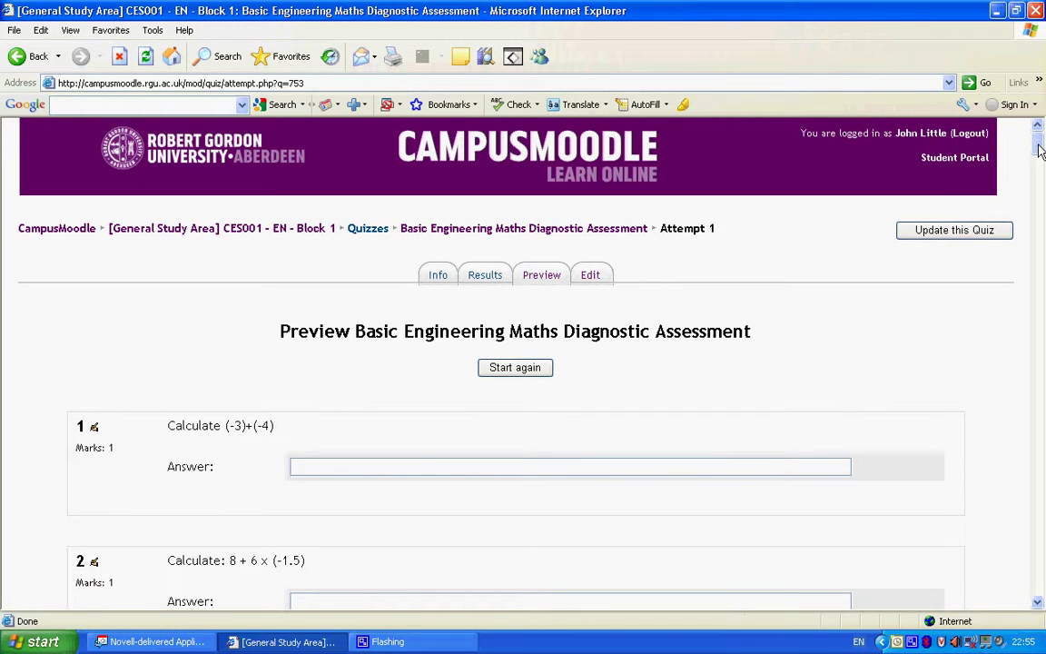
mouse_move(1041, 150)
left_mouse_down()
mouse_move(1014, 592)
mouse_move(1035, 563)
mouse_move(1021, 460)
mouse_move(1038, 132)
mouse_move(1040, 173)
left_mouse_up()
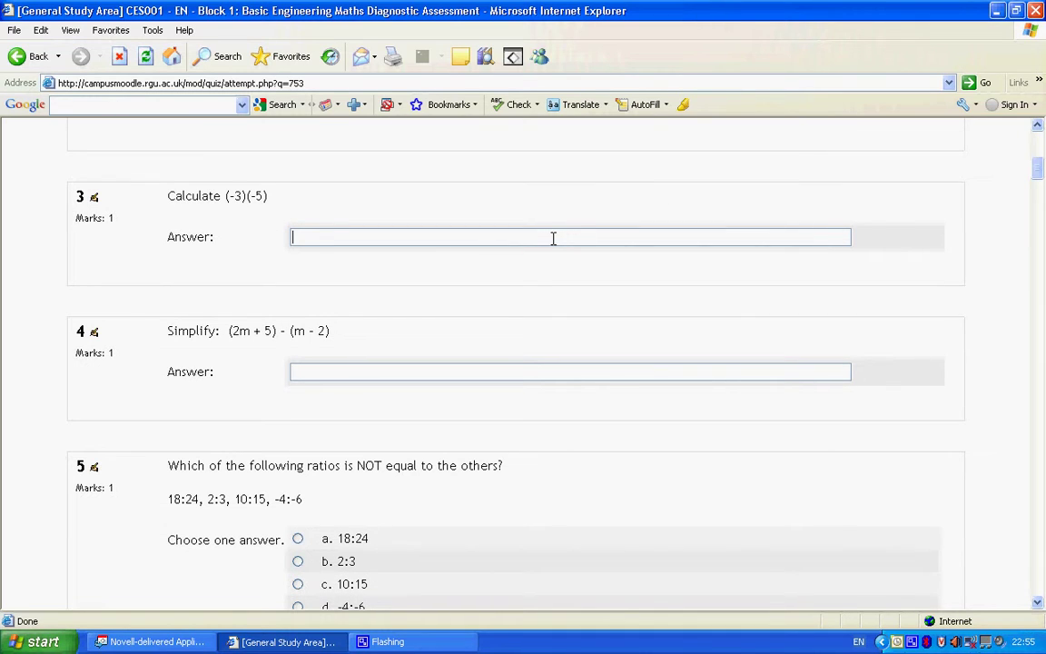
left_click(472, 372)
type("m+")
key("BackSpace")
key("BackSpace")
type("2m")
left_click_drag(1037, 169, 1033, 595)
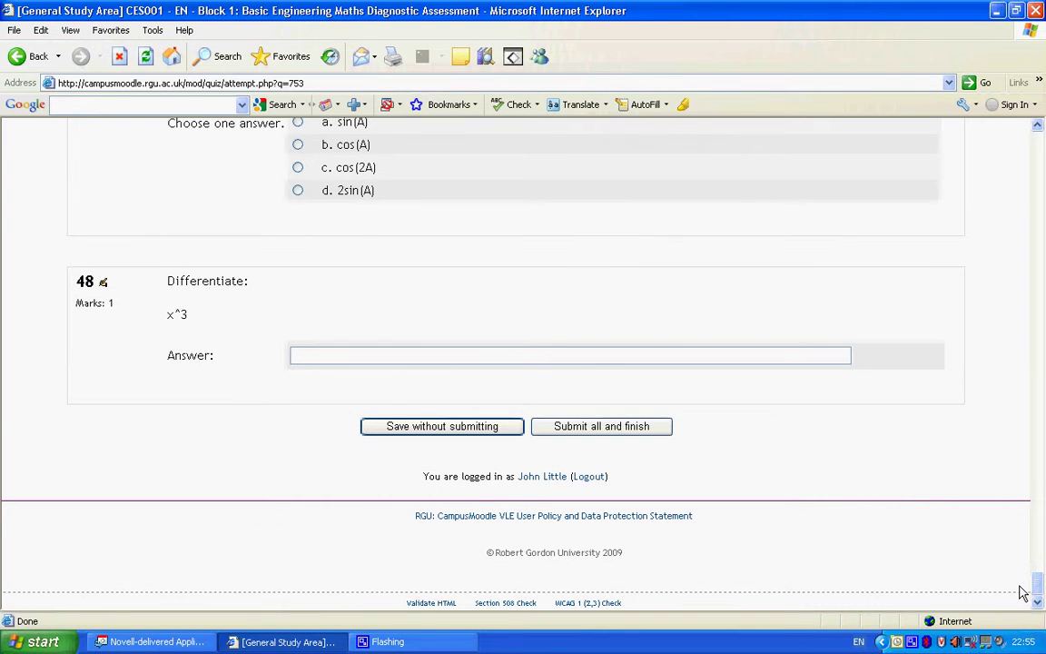
Submit all answers, confirm, and continue to the review showing a 1/48 raw score.
left_click(603, 430)
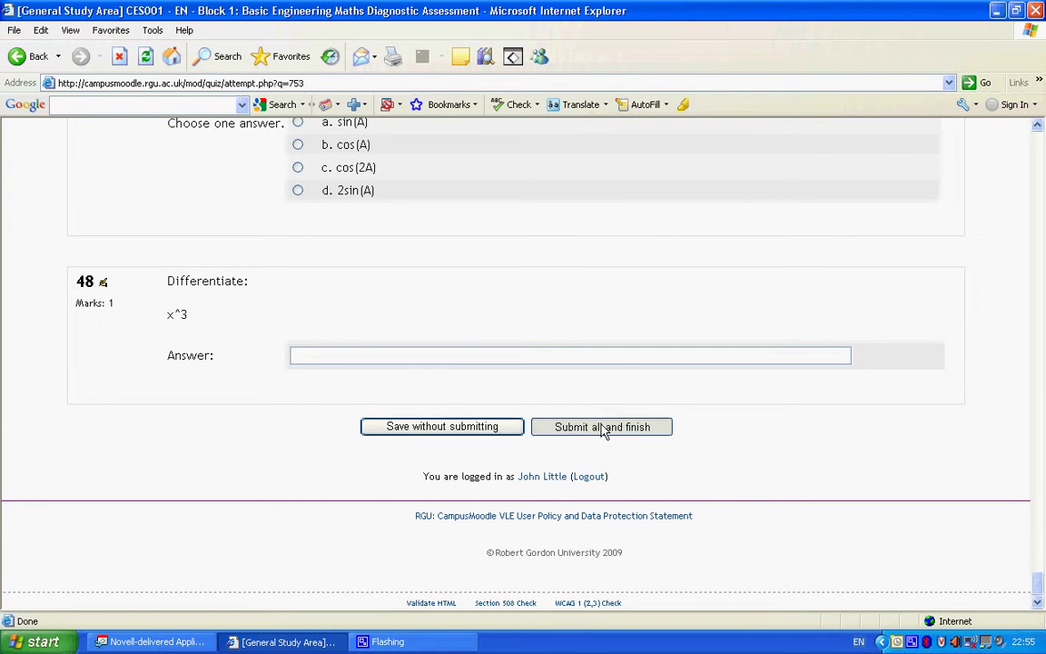
left_click(490, 369)
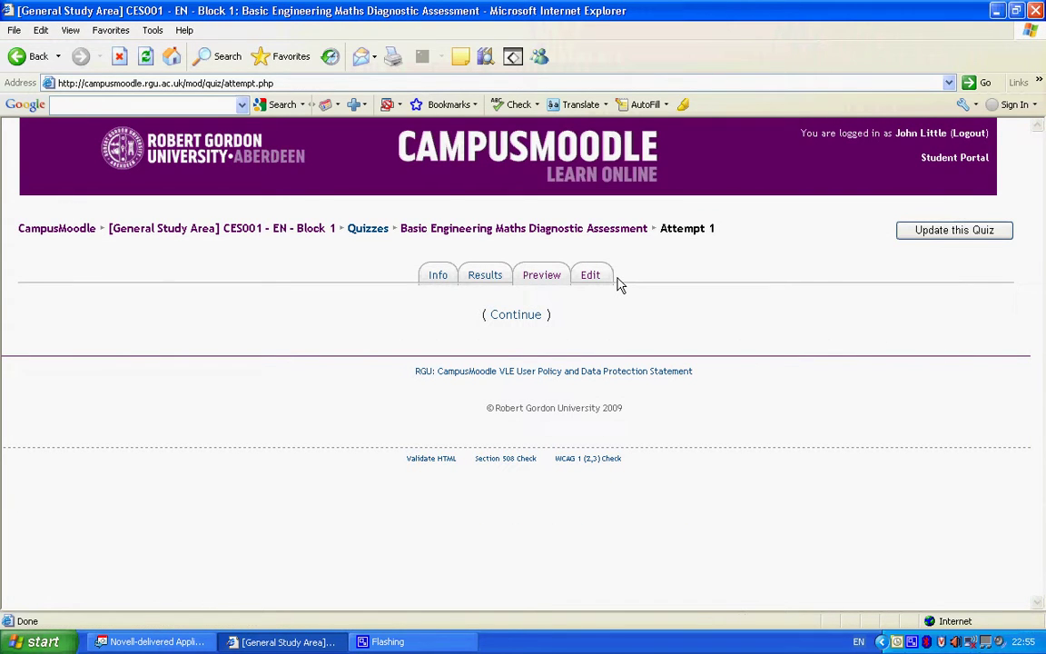
left_click(517, 316)
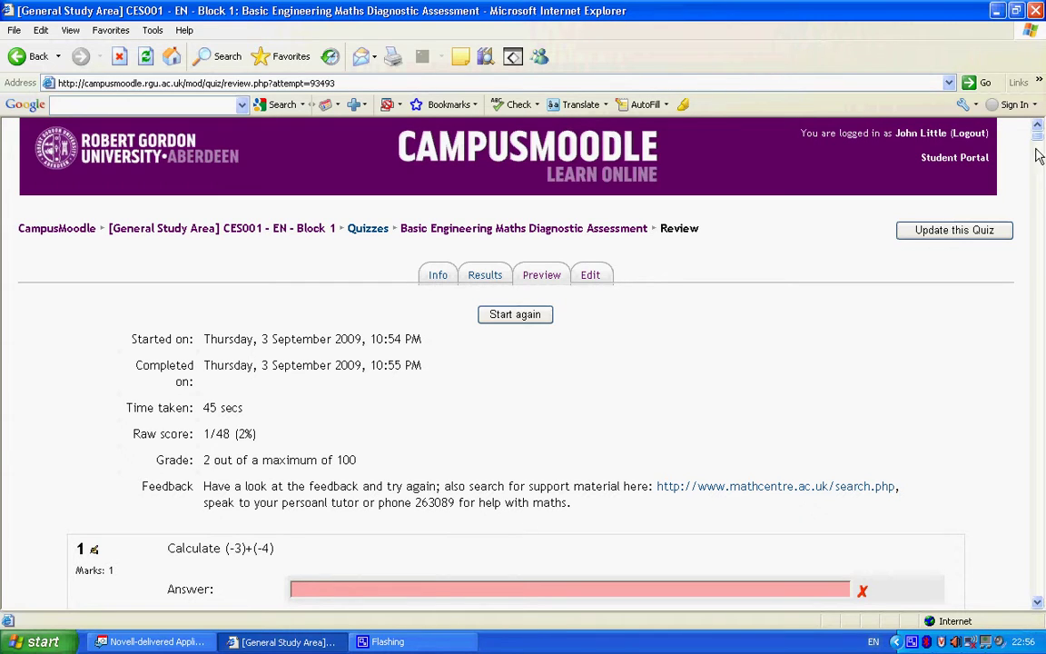
Scroll through the feedback for questions 1 to 4, reaching question 4's m+7 solution.
left_click(1037, 604)
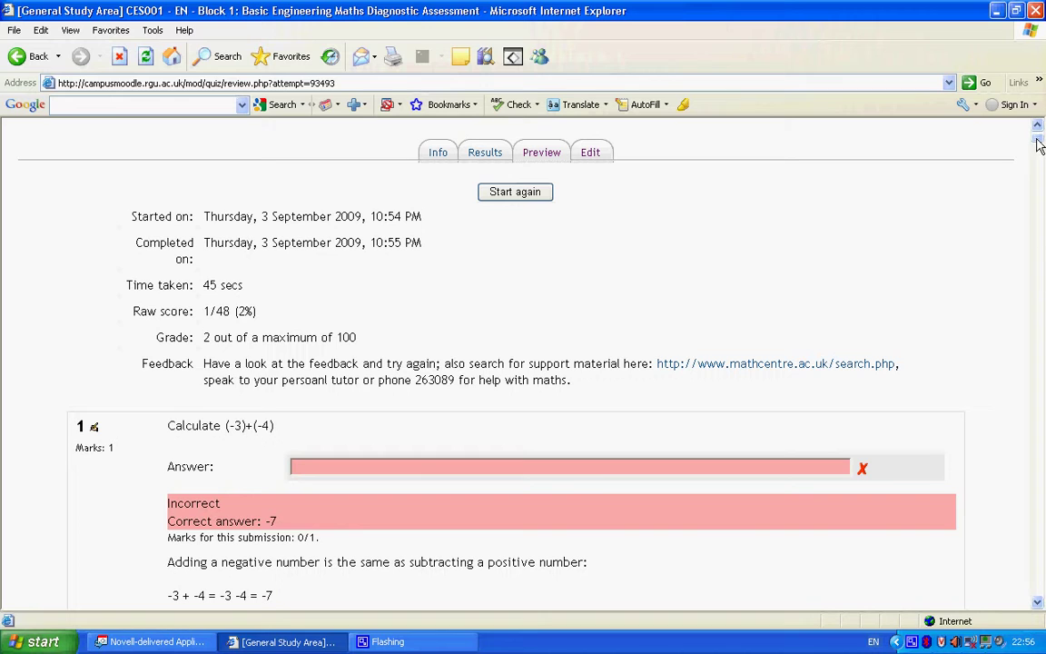
left_click_drag(1038, 145, 1039, 149)
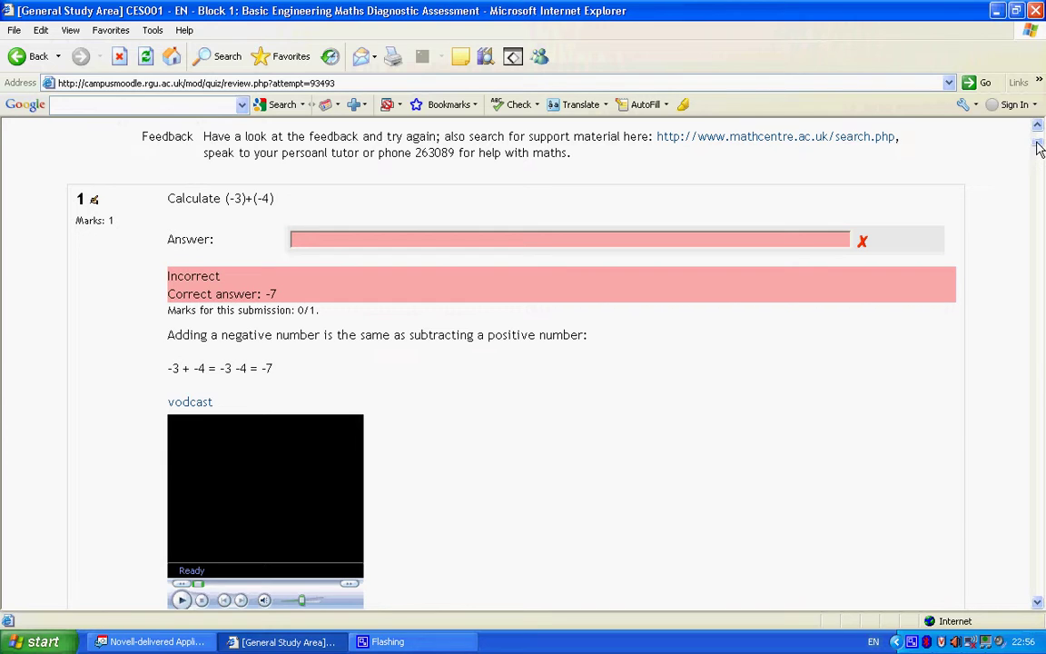
scroll(1039, 148, "down", 2)
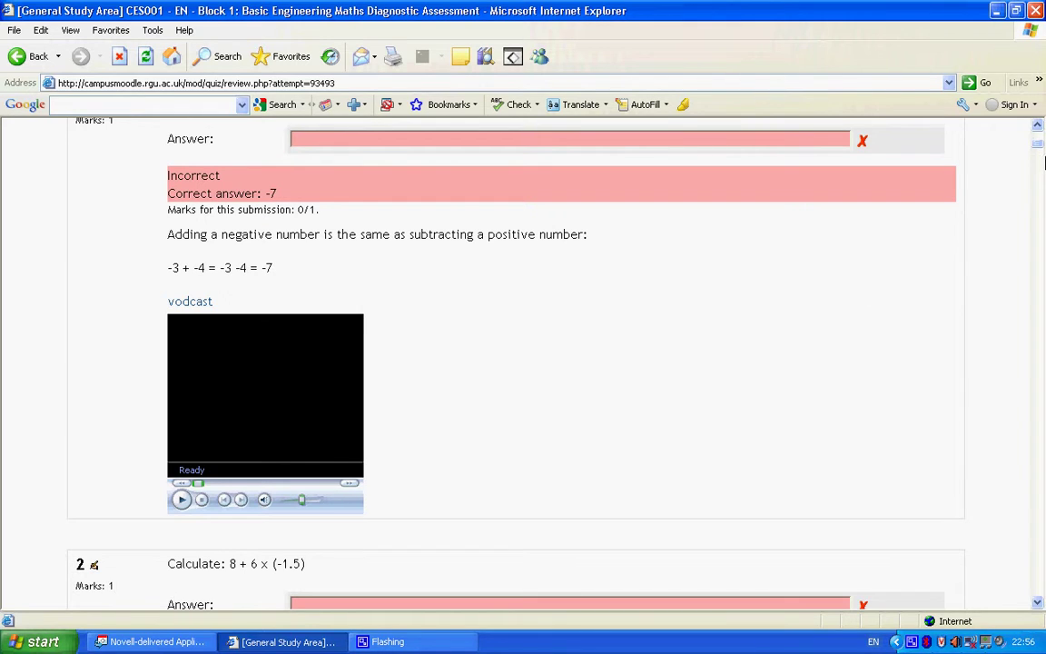
left_click_drag(1040, 149, 1039, 175)
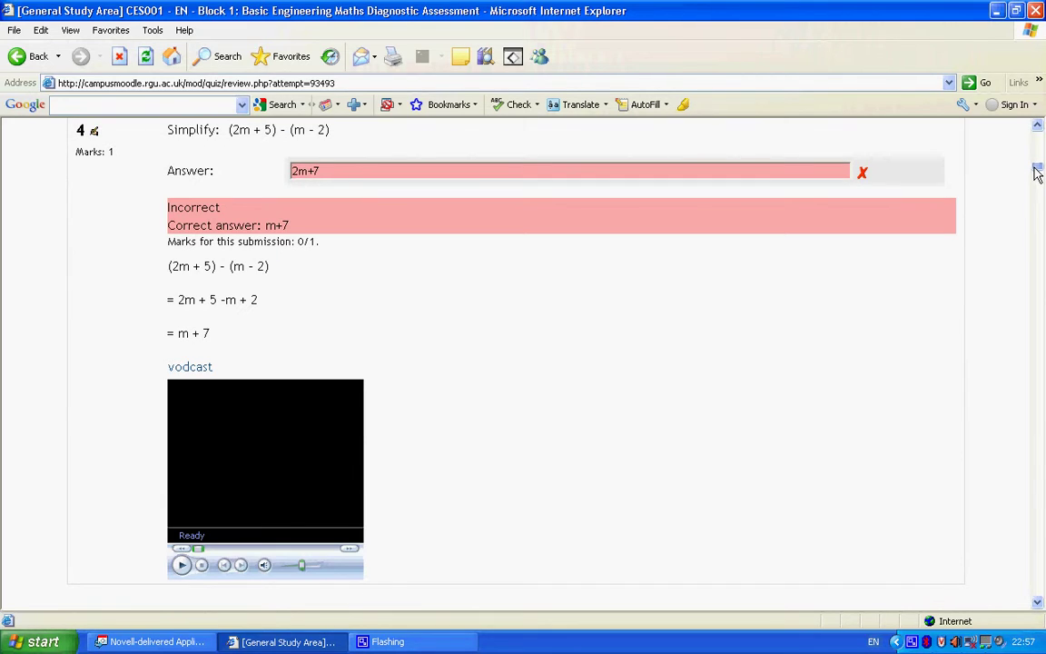
scroll(1038, 173, "down", 3)
scroll(1037, 172, "up", 5)
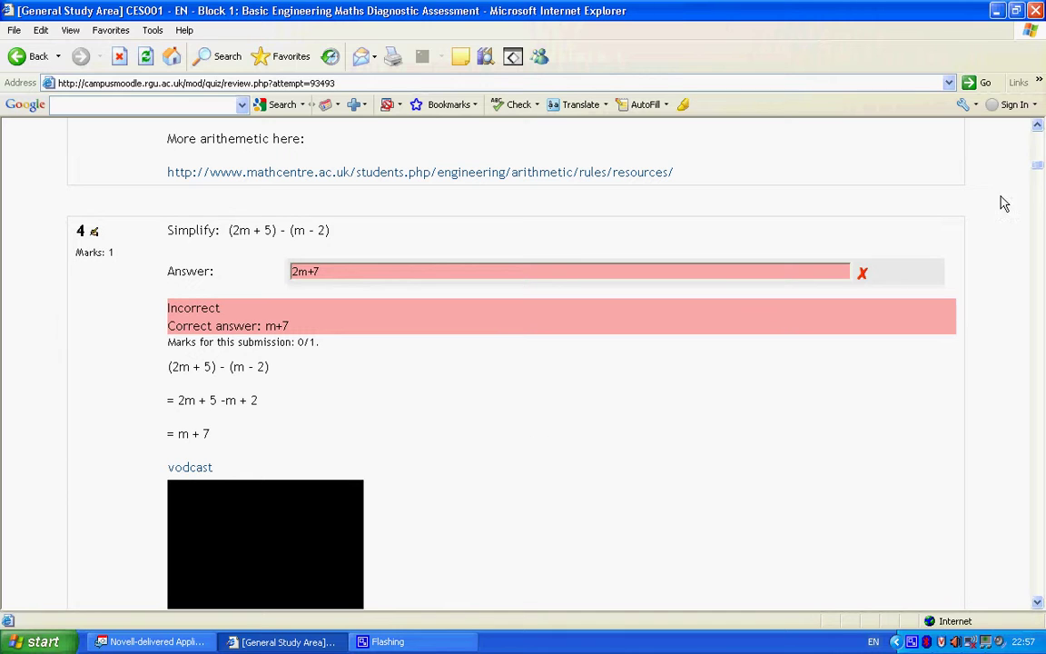
Play question 4's explanatory vodcast, then scroll back to the review summary at the top.
left_click(1038, 602)
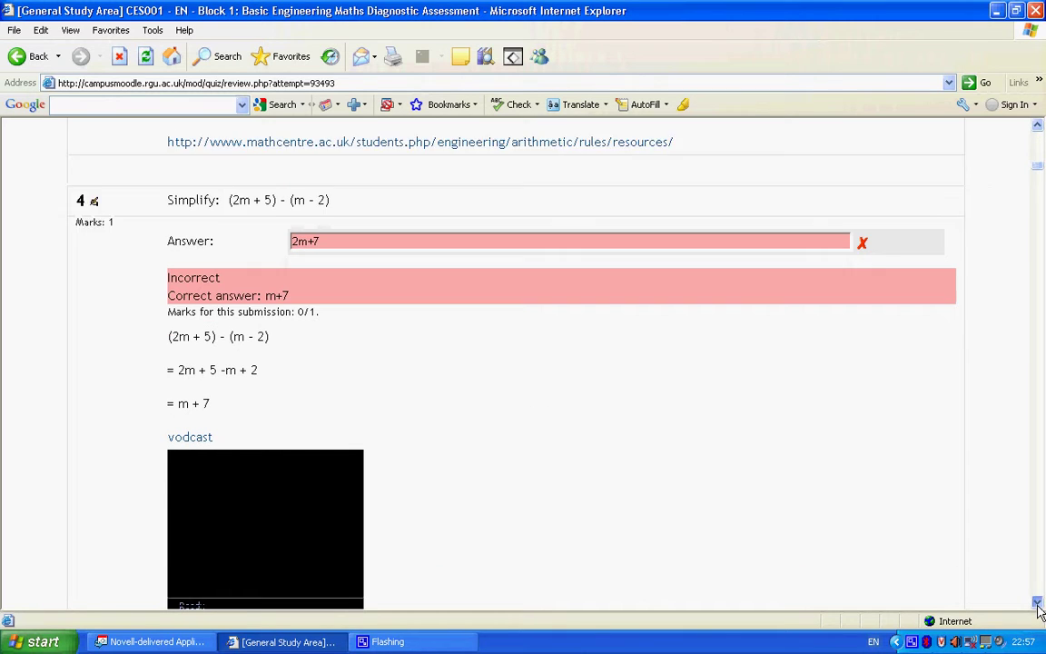
left_click(1038, 603)
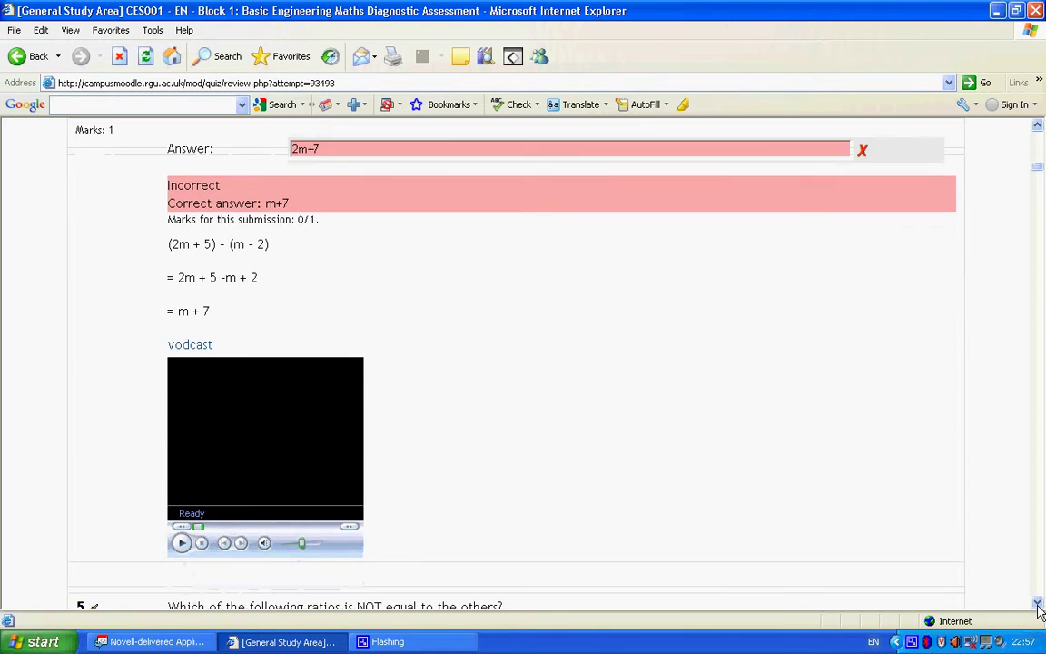
left_click(181, 545)
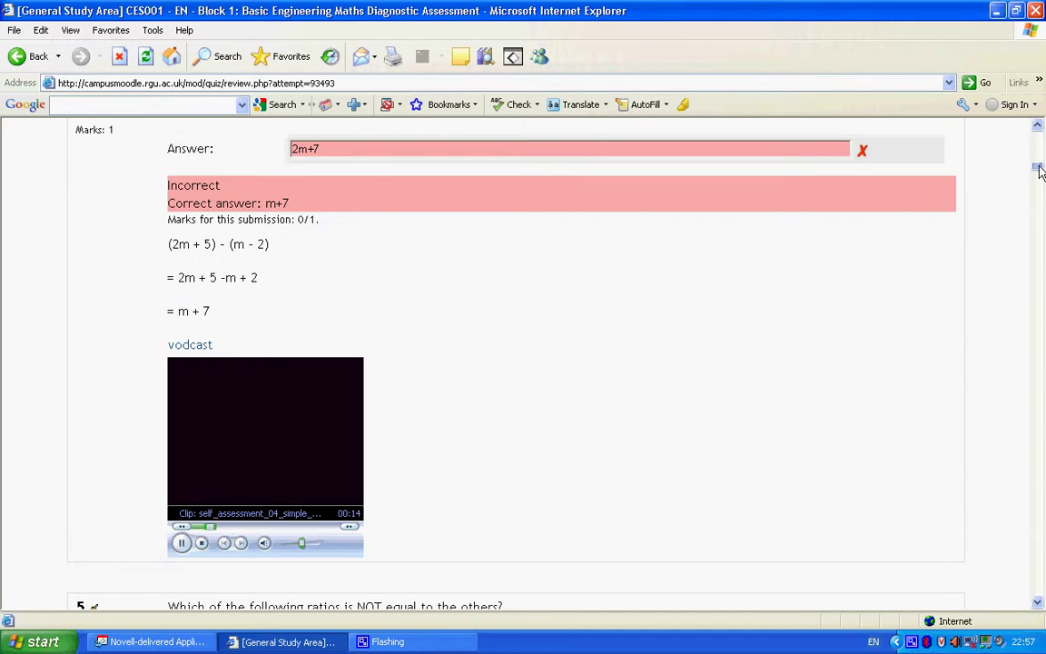
left_click_drag(1041, 173, 1040, 132)
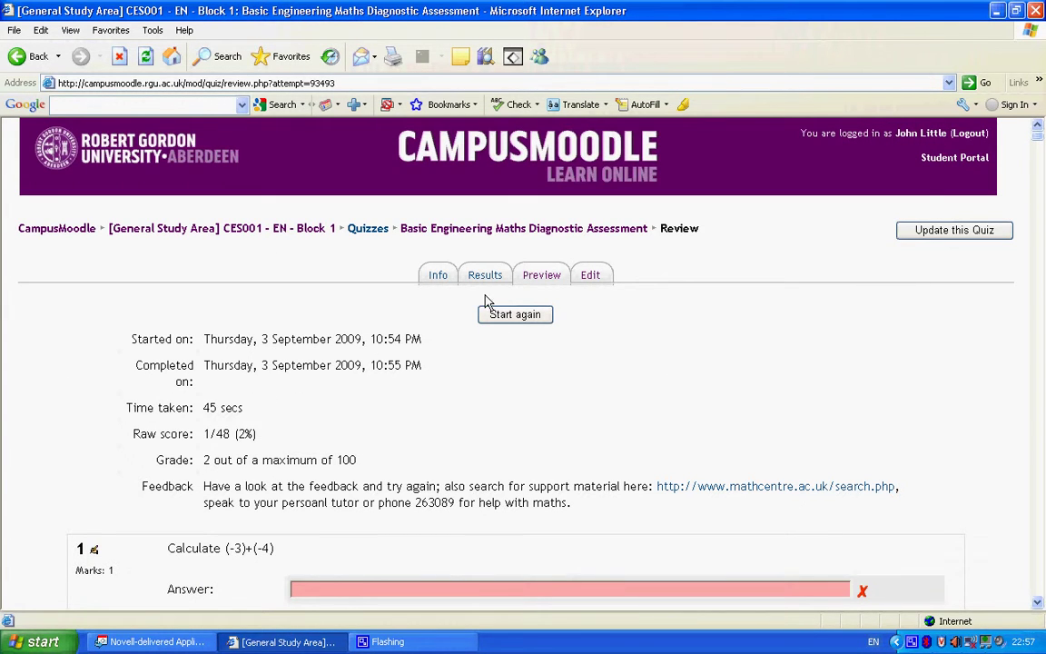
Load the quiz's Edit page, then return to its Info page.
left_click(592, 277)
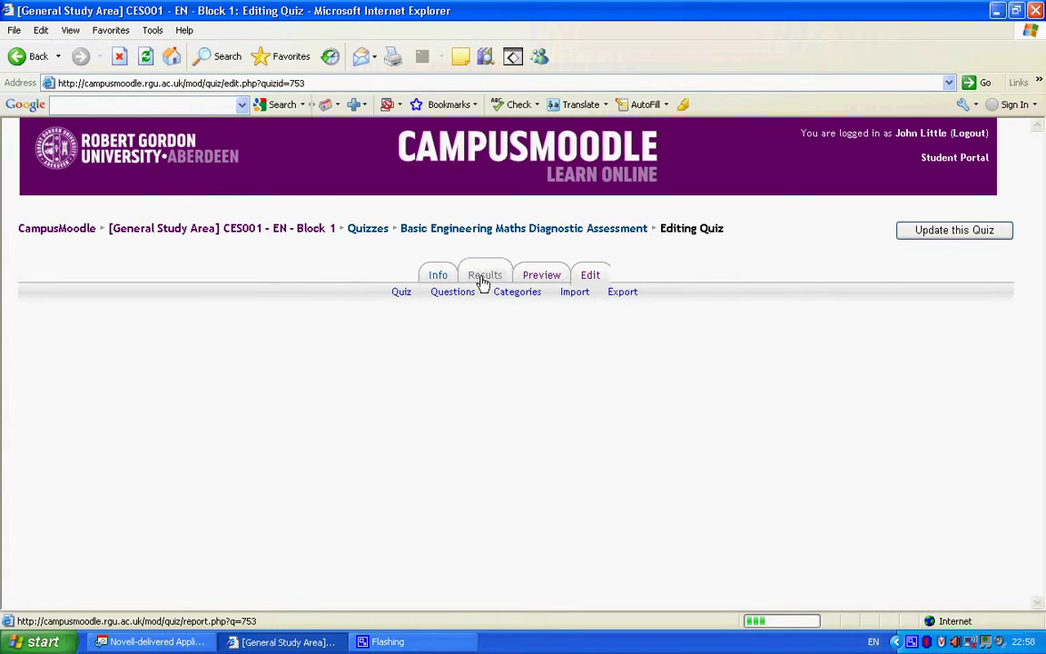
left_click(437, 276)
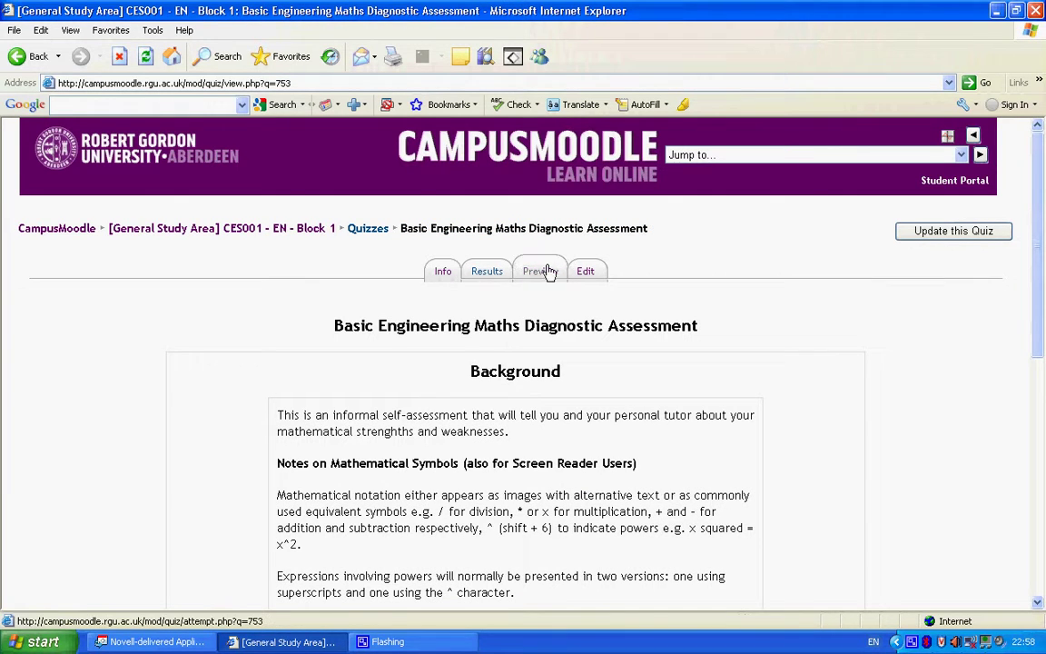
Open the Editing Quiz page and scroll through the quiz questions and question bank lists.
left_click(590, 274)
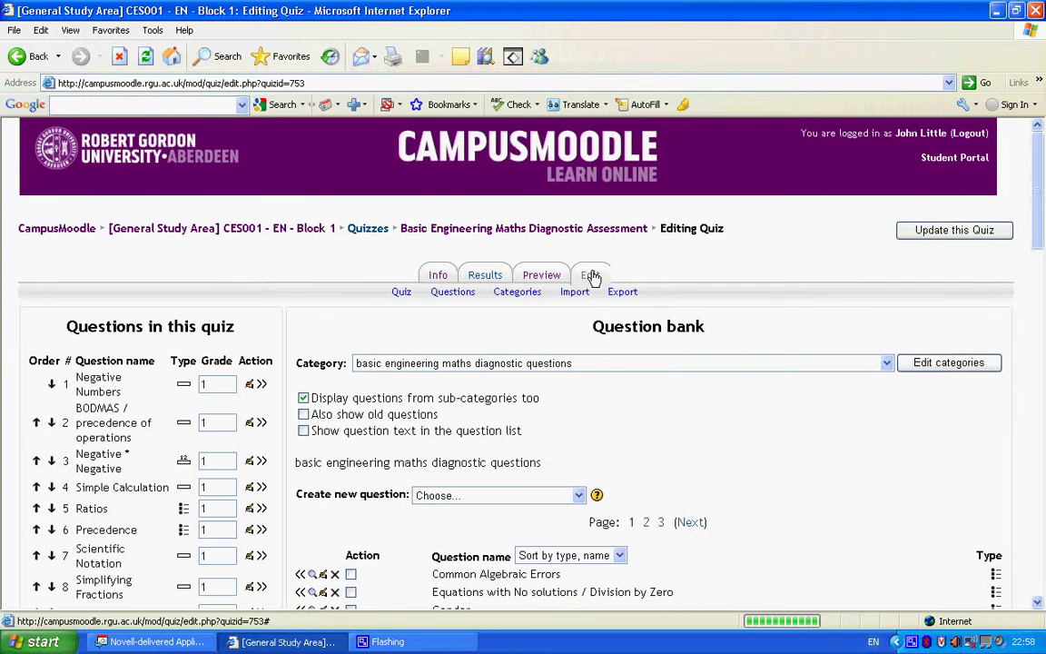
left_click_drag(1039, 220, 1042, 289)
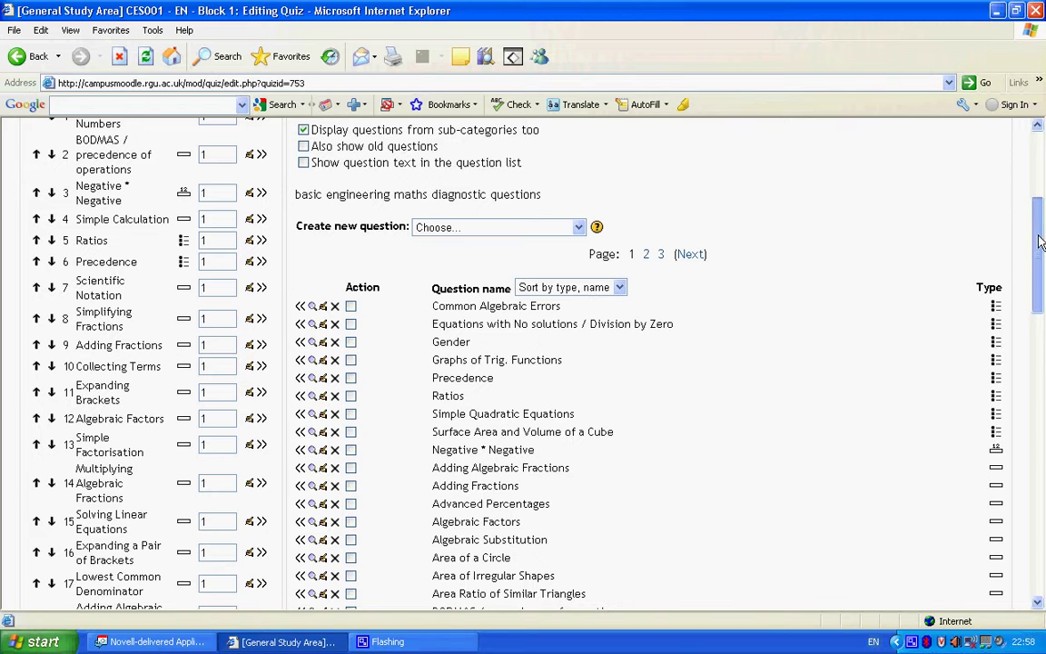
left_click_drag(1044, 241, 1041, 201)
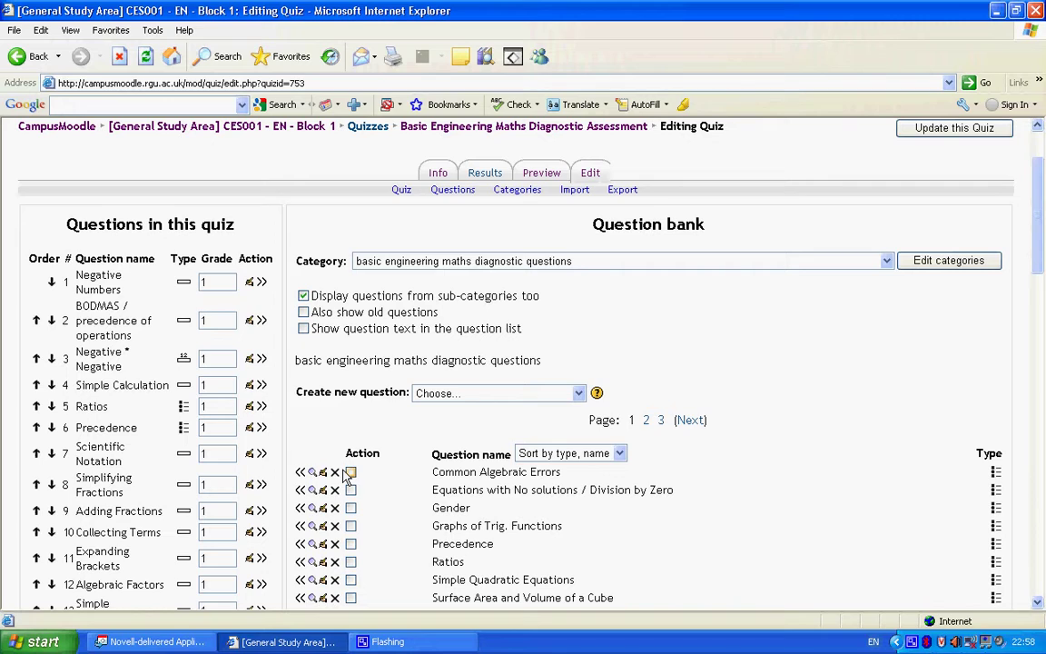